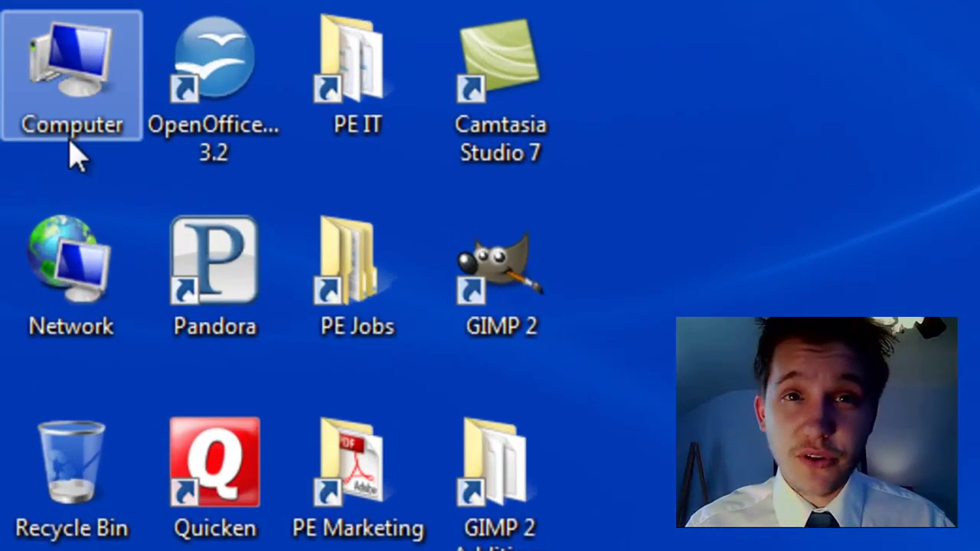
# - Open Properties from the desktop Computer icon's context menu to show the System page
pyautogui.rightClick(23, 35)
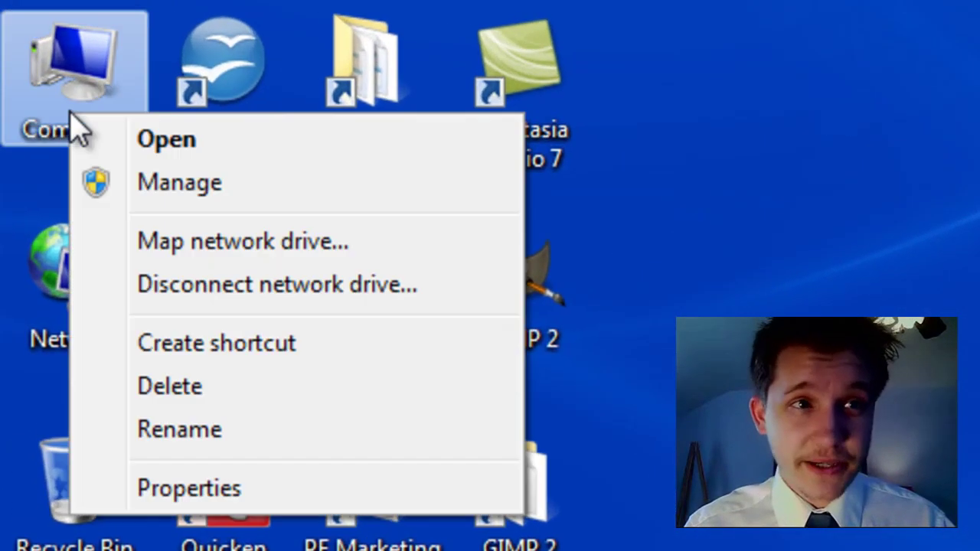
pyautogui.click(208, 496)
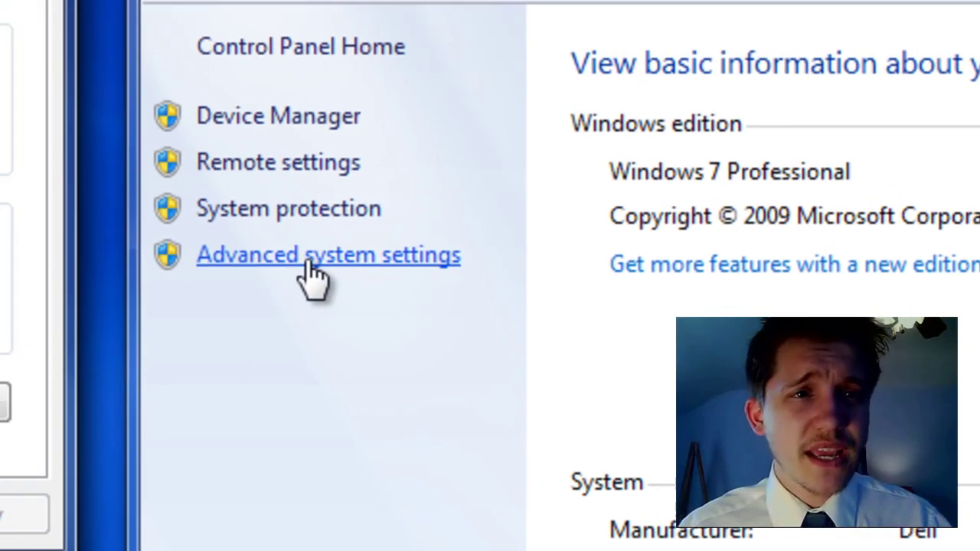
# - Open Virtual Memory via Advanced system settings and Performance options, and untick automatic paging file management
pyautogui.click(217, 224)
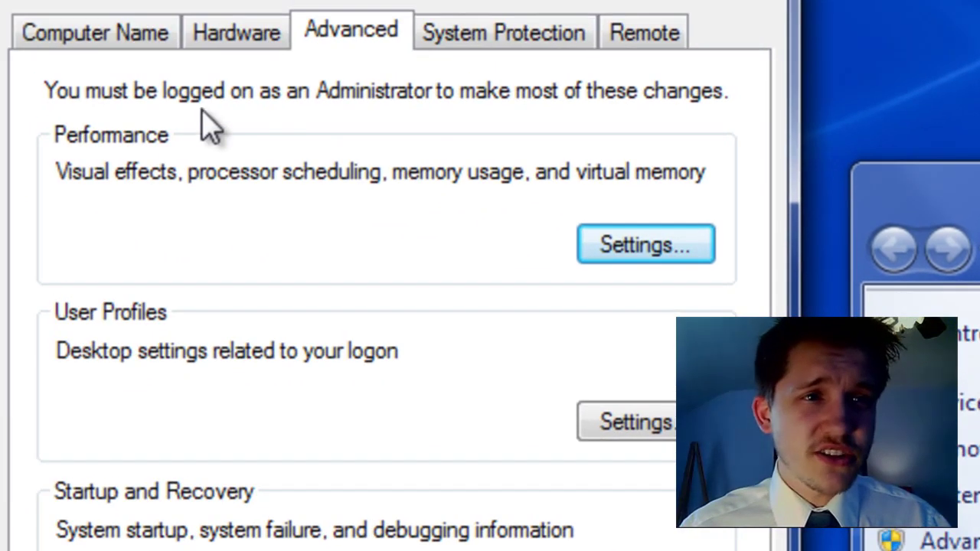
pyautogui.click(622, 254)
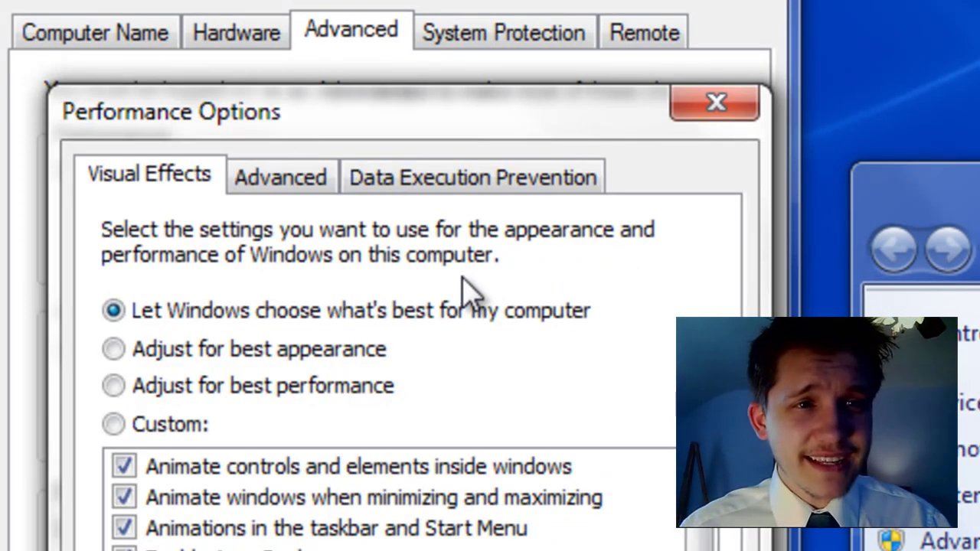
pyautogui.click(304, 200)
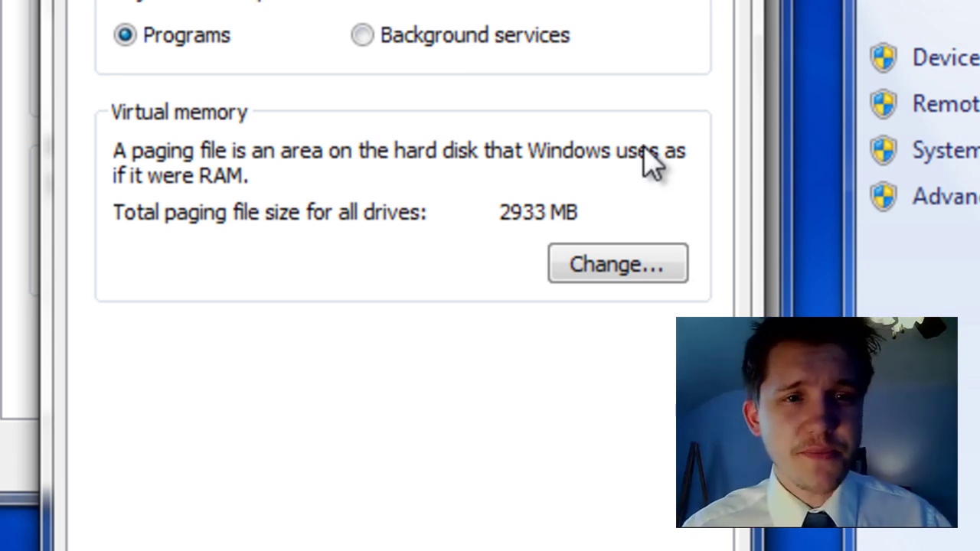
pyautogui.click(620, 265)
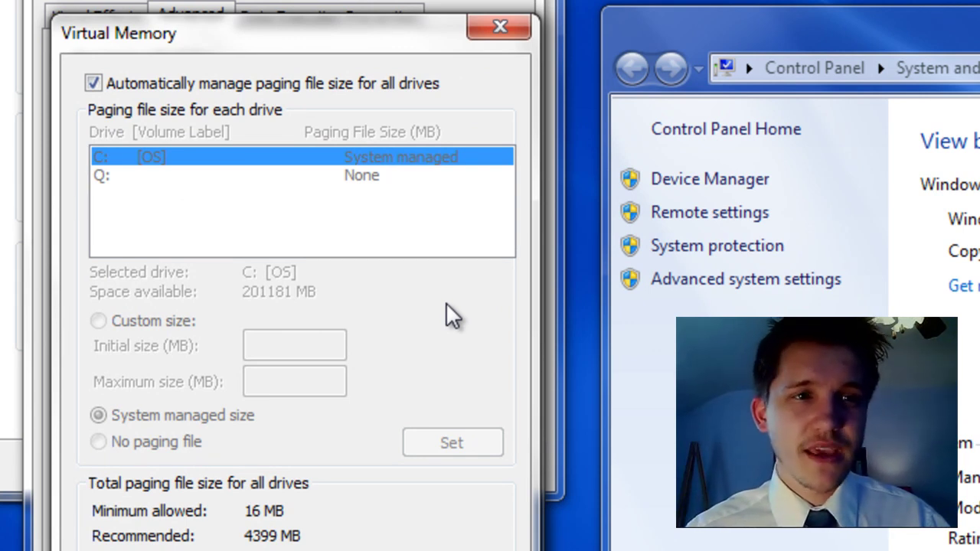
pyautogui.click(93, 83)
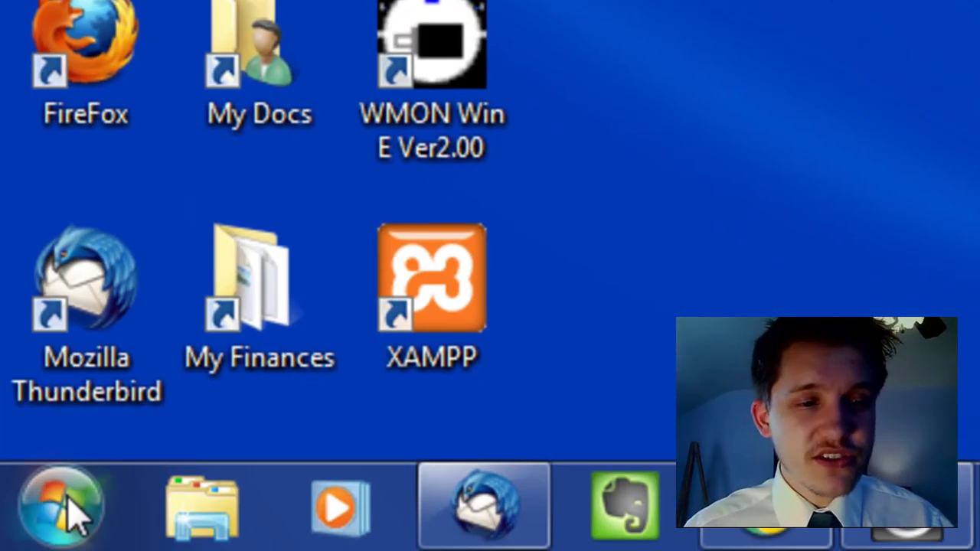
# - Launch Calculator from Start > All Programs > Accessories
pyautogui.click(66, 515)
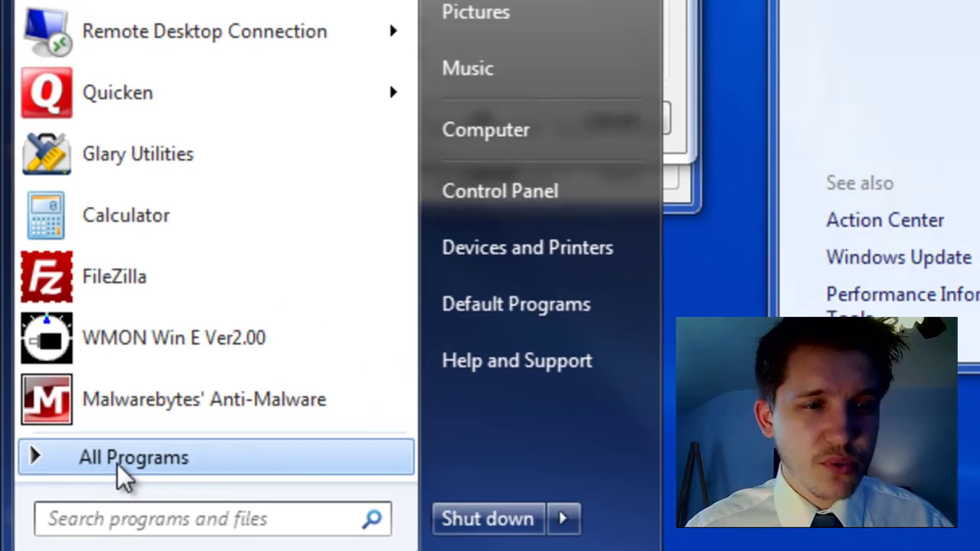
pyautogui.click(164, 304)
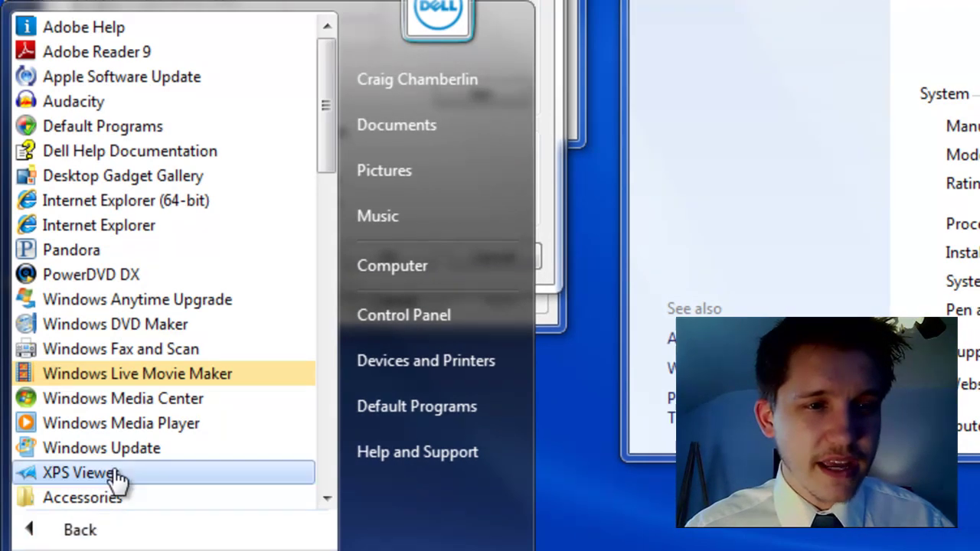
pyautogui.moveTo(326, 138); pyautogui.dragTo(322, 203)
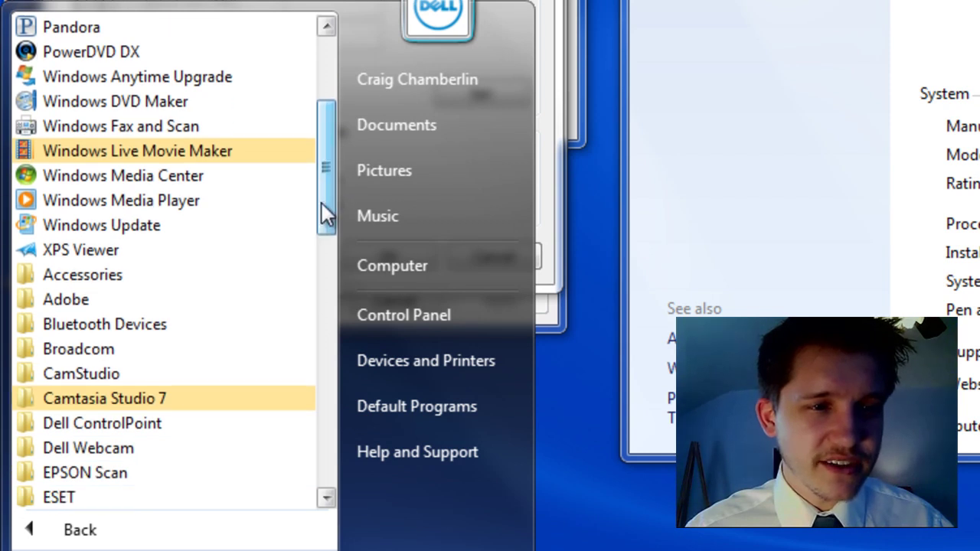
pyautogui.click(214, 277)
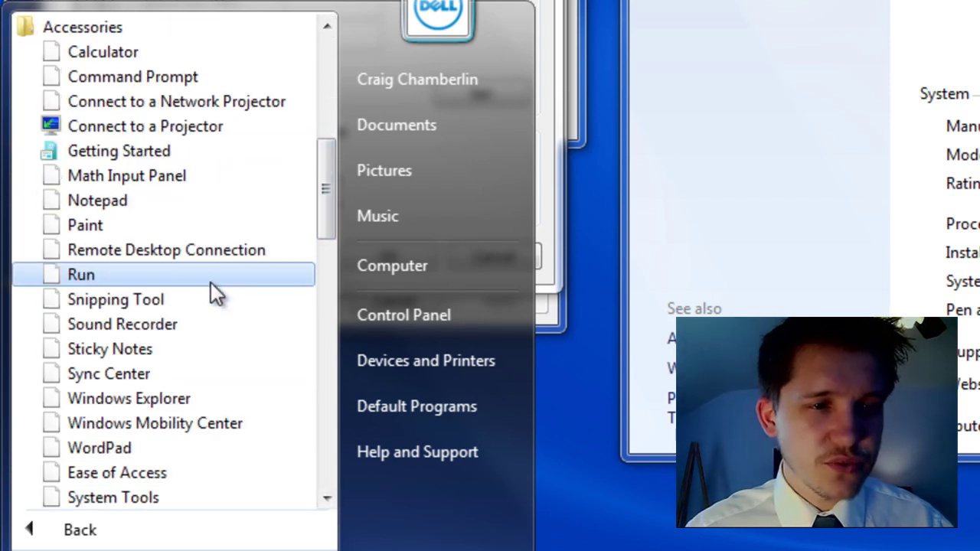
pyautogui.click(194, 56)
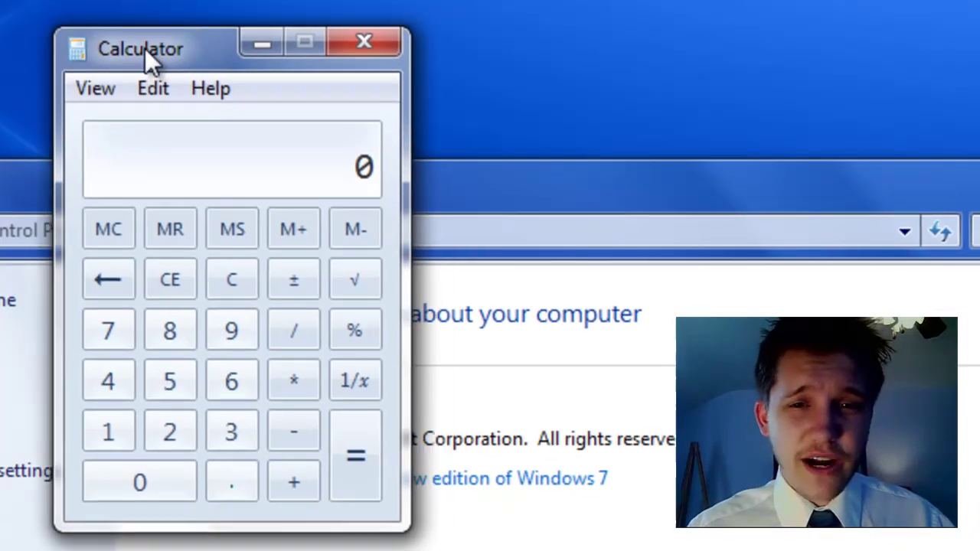
# - Calculate 1024 × 3 to get 3072 MB of RAM
pyautogui.click(106, 429)
pyautogui.click(114, 476)
pyautogui.click(142, 440)
pyautogui.click(90, 386)
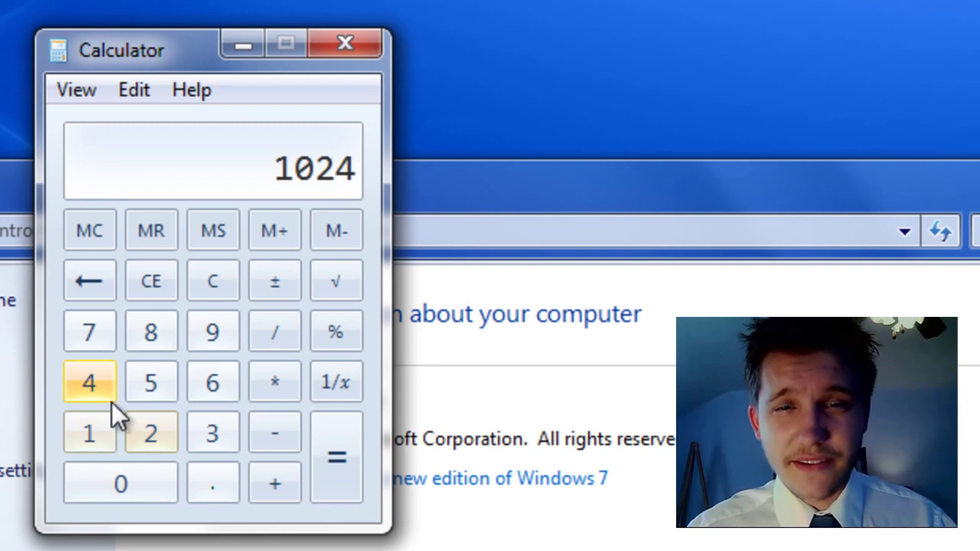
pyautogui.click(280, 387)
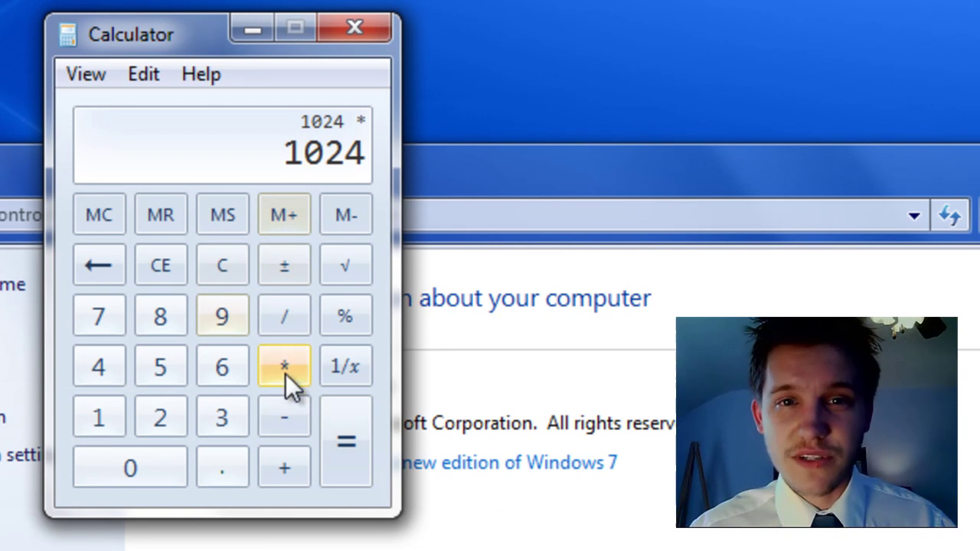
pyautogui.click(229, 426)
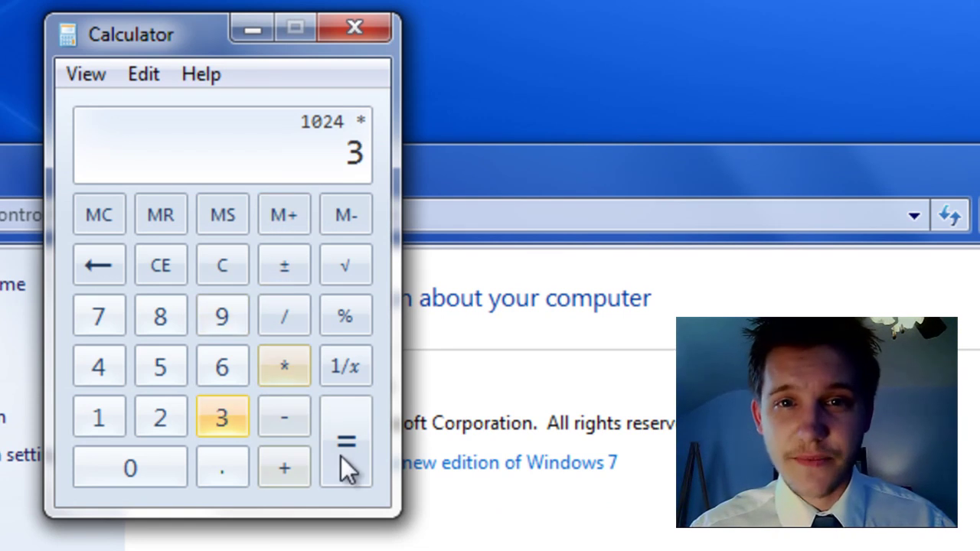
pyautogui.click(341, 455)
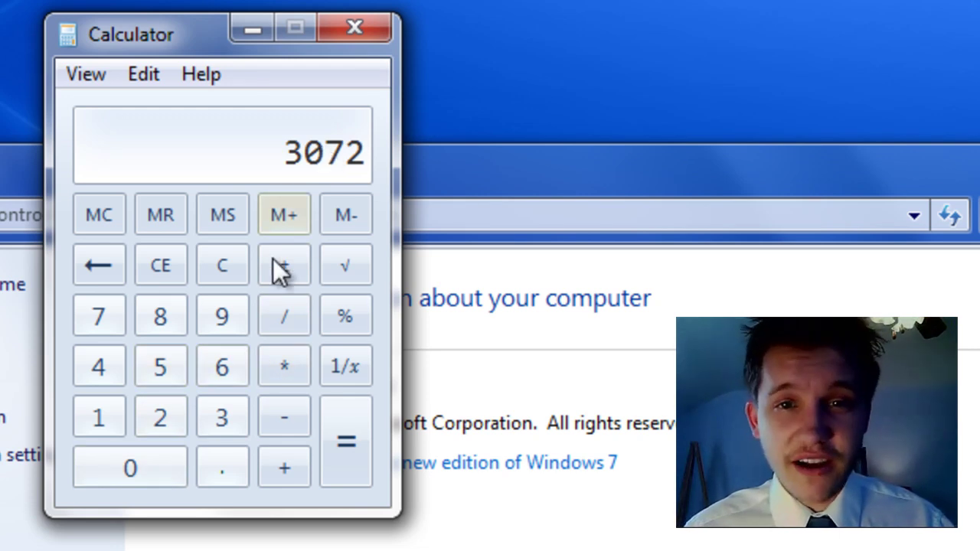
# - Multiply 3072 by 1.5 to reach the paging file size of 4608
pyautogui.click(280, 370)
pyautogui.click(113, 429)
pyautogui.click(224, 471)
pyautogui.click(159, 360)
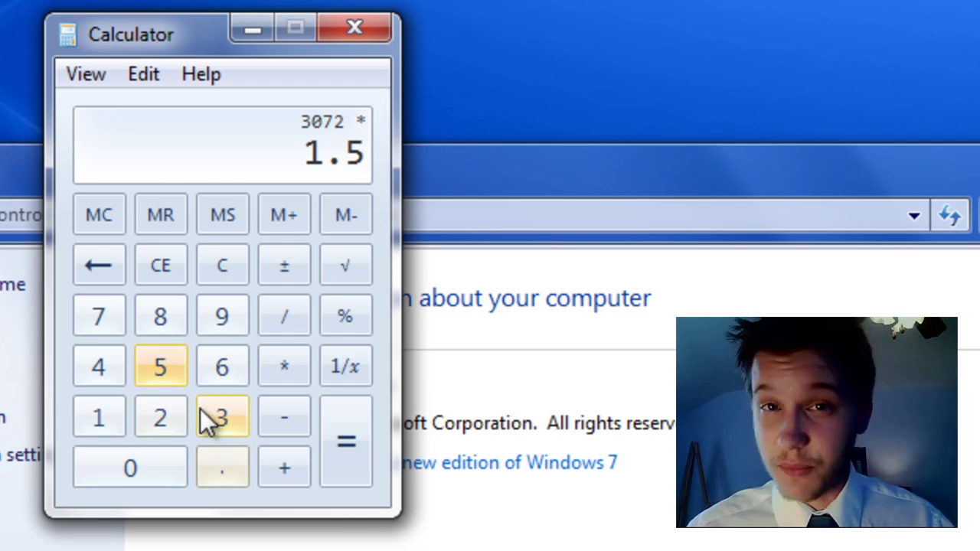
pyautogui.click(350, 456)
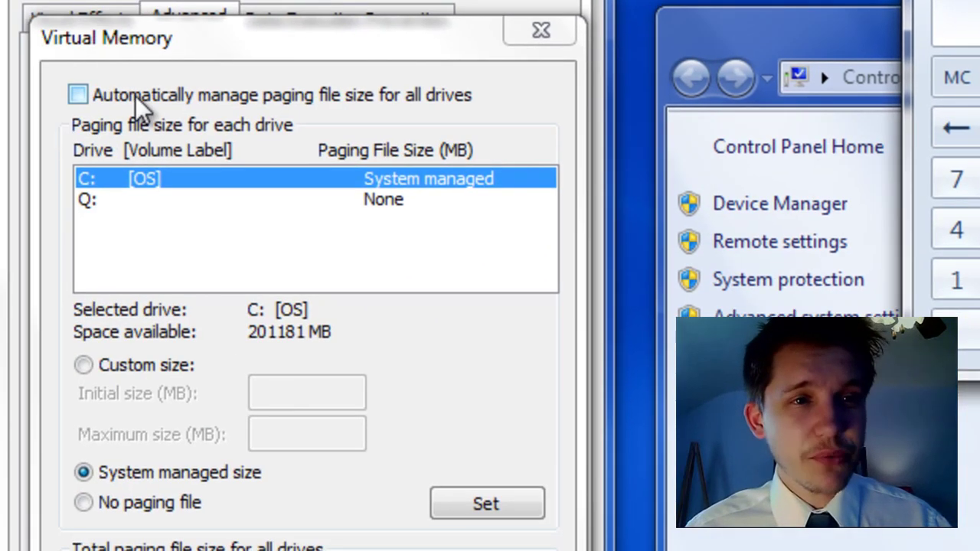
# - With automatic management off, set drive C: to Custom size, 4608 MB initial and maximum, and click Set
pyautogui.click(133, 98)
pyautogui.click(133, 98)
pyautogui.click(133, 98)
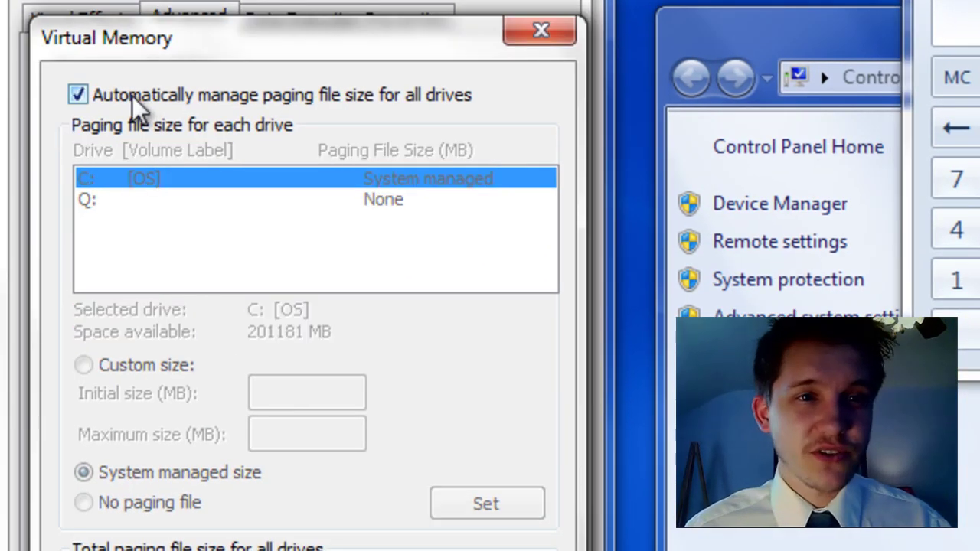
pyautogui.click(131, 98)
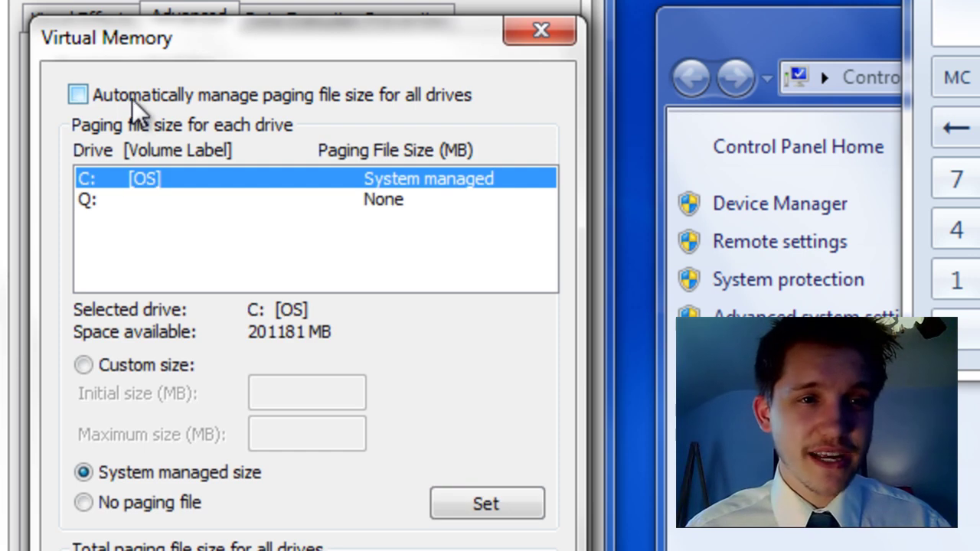
pyautogui.click(158, 367)
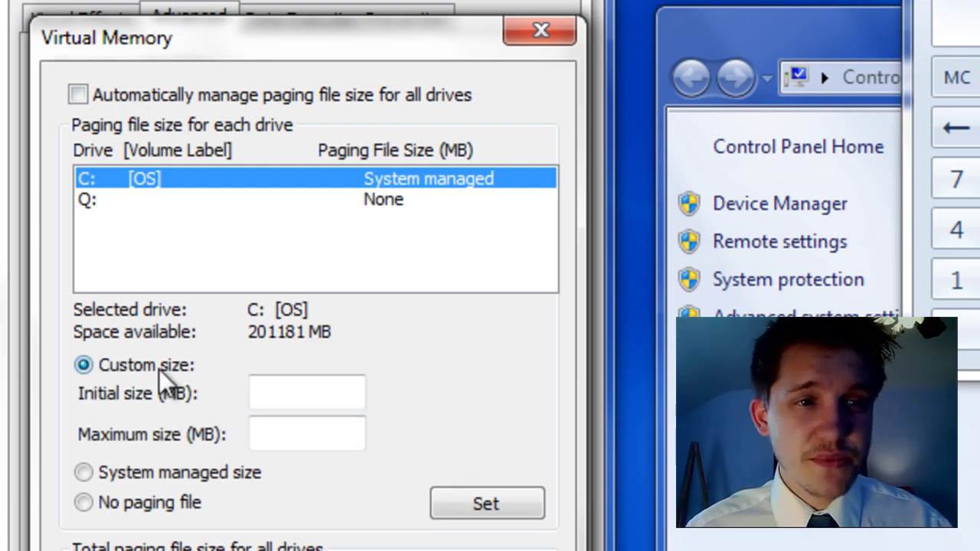
pyautogui.click(287, 389)
pyautogui.write('4608')
pyautogui.click(301, 426)
pyautogui.write('4608')
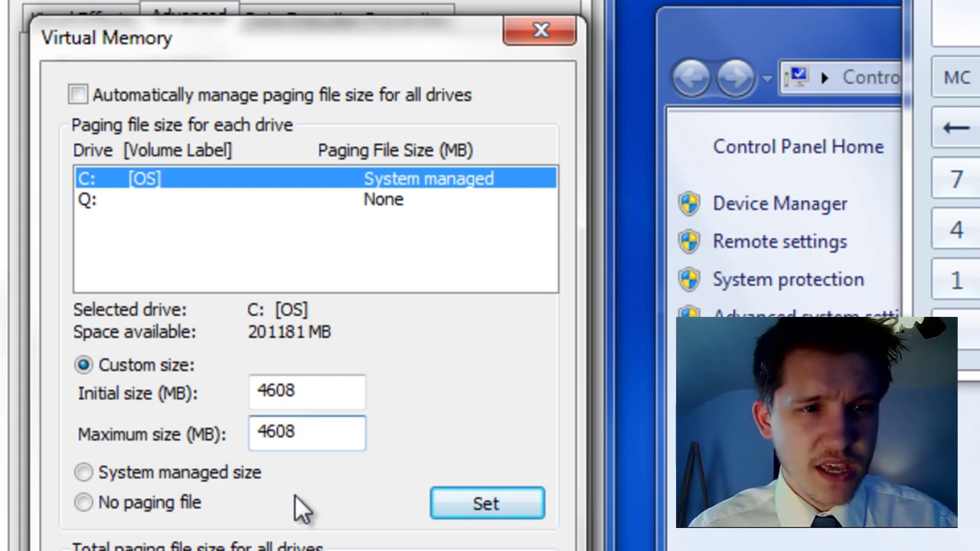
pyautogui.click(476, 511)
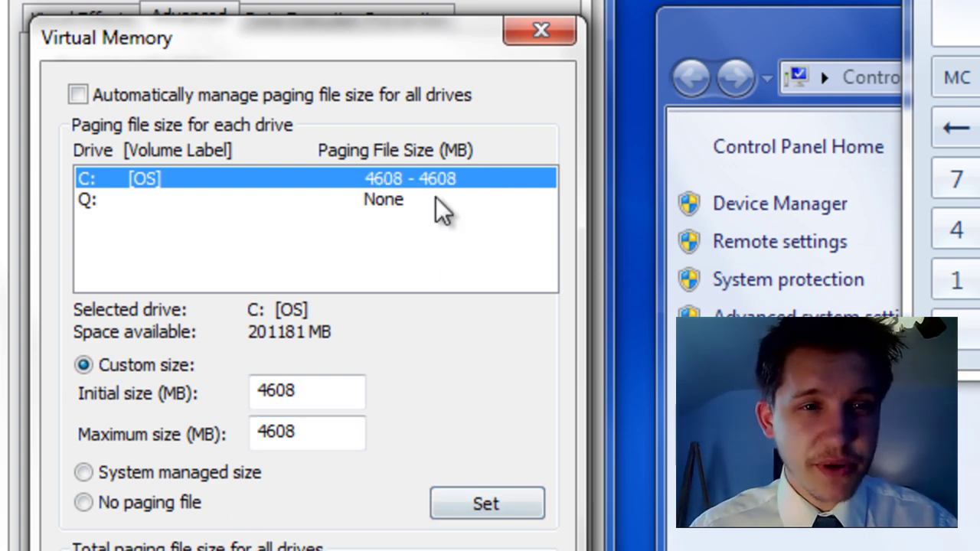